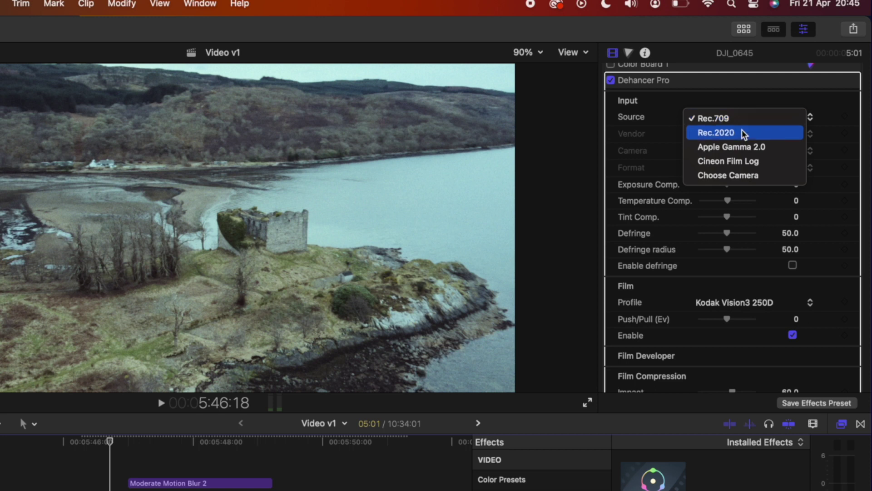
# - Keep Rec.709 as the input source and try the Svema Type-42 (Exp. 1991) and Polaroid Type 100 Sepia (Exp. 2009) film profiles
pyautogui.click(744, 94)
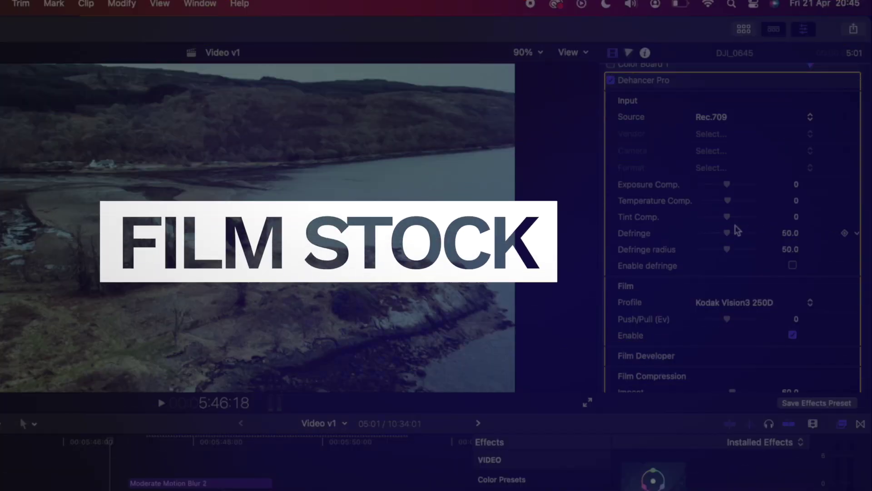
pyautogui.scroll(-2, 735, 226)
pyautogui.scroll(-5, 736, 228)
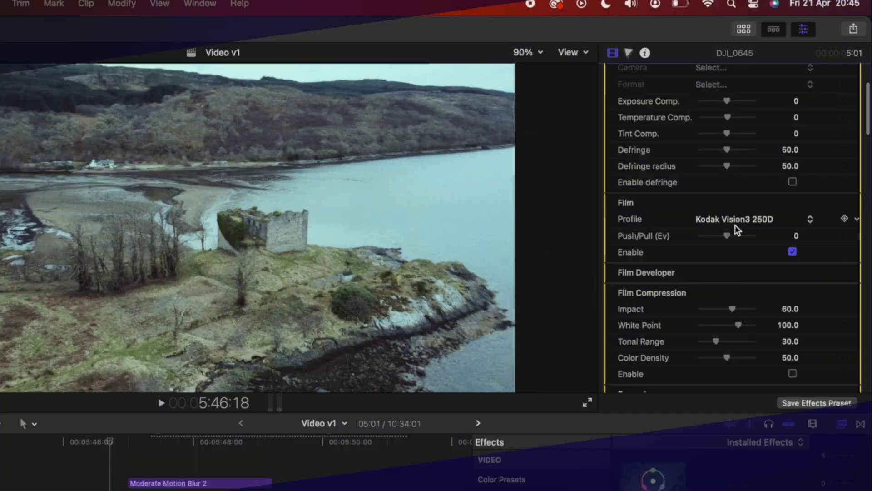
pyautogui.click(735, 224)
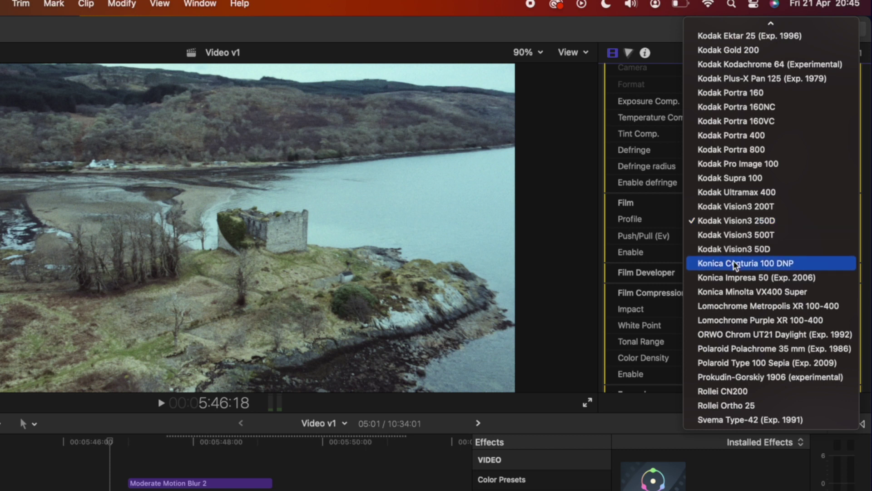
pyautogui.click(762, 420)
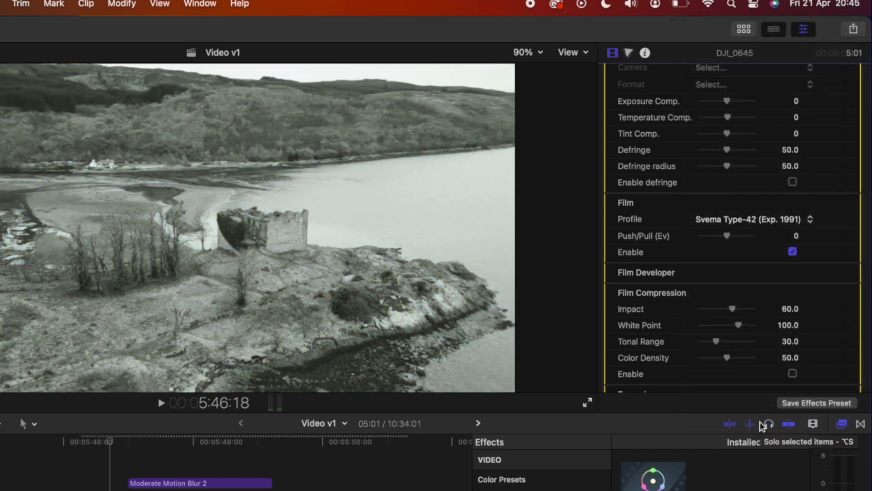
pyautogui.click(735, 219)
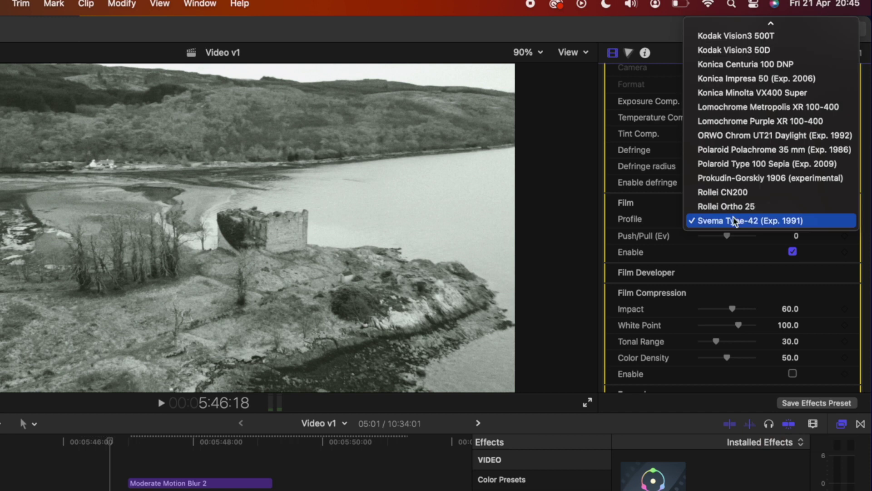
pyautogui.click(750, 167)
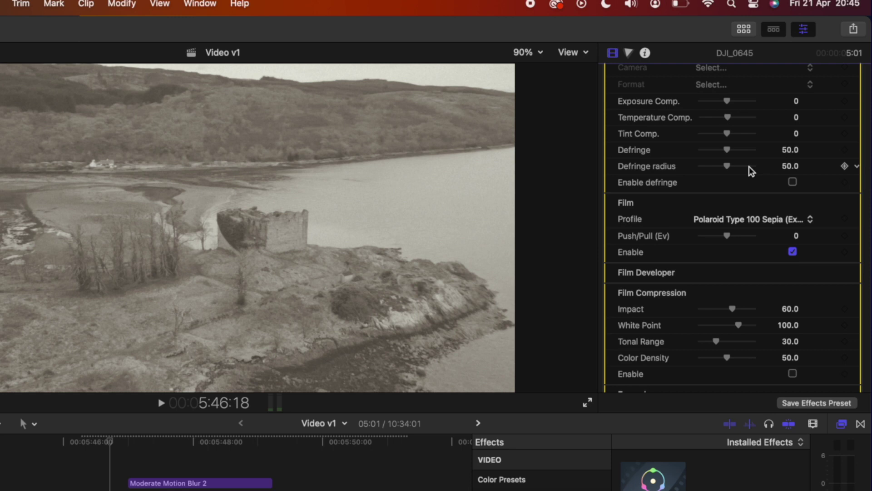
# - Set the film profile to Kodak Color Plus 200
pyautogui.click(746, 220)
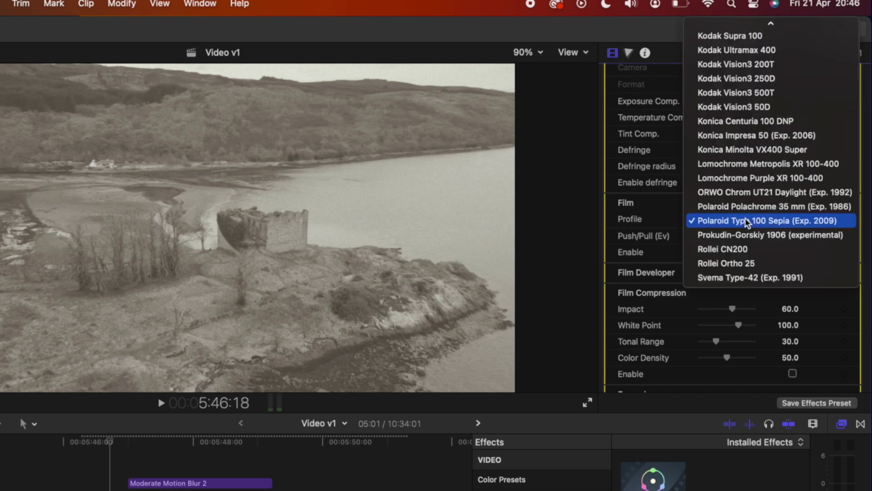
pyautogui.scroll(5, 745, 218)
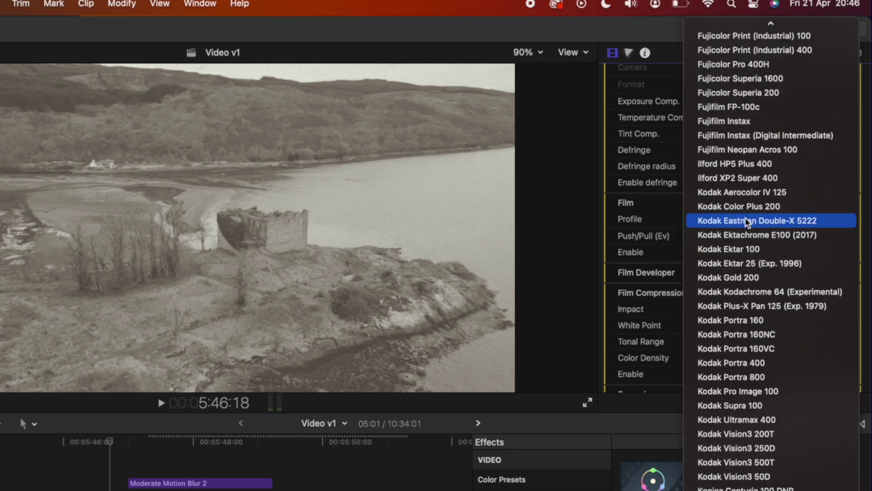
pyautogui.click(768, 208)
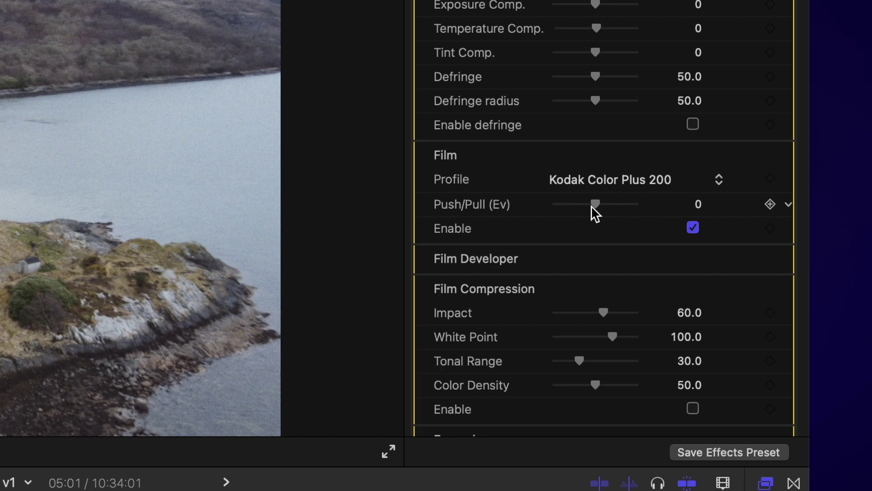
# - Set the film's Push/Pull to 1.39 Ev, turning the Film section off and back on to compare the look
pyautogui.moveTo(591, 205); pyautogui.dragTo(566, 210)
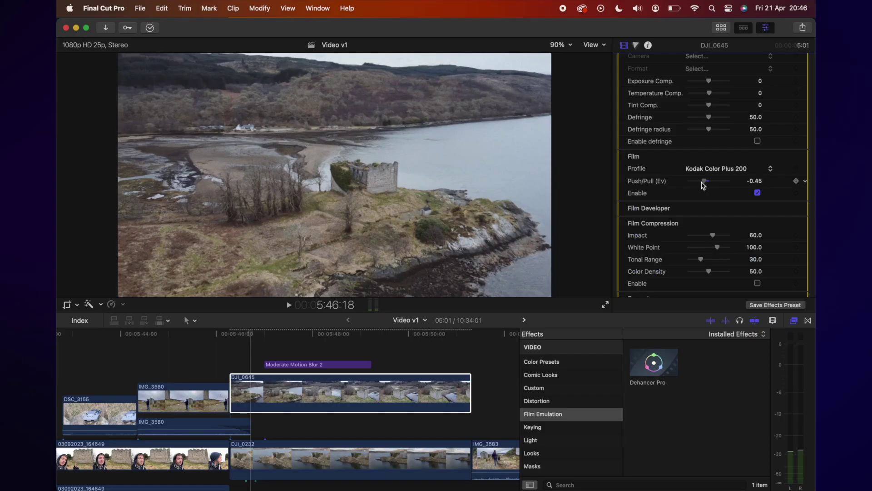
pyautogui.moveTo(694, 184); pyautogui.dragTo(727, 187)
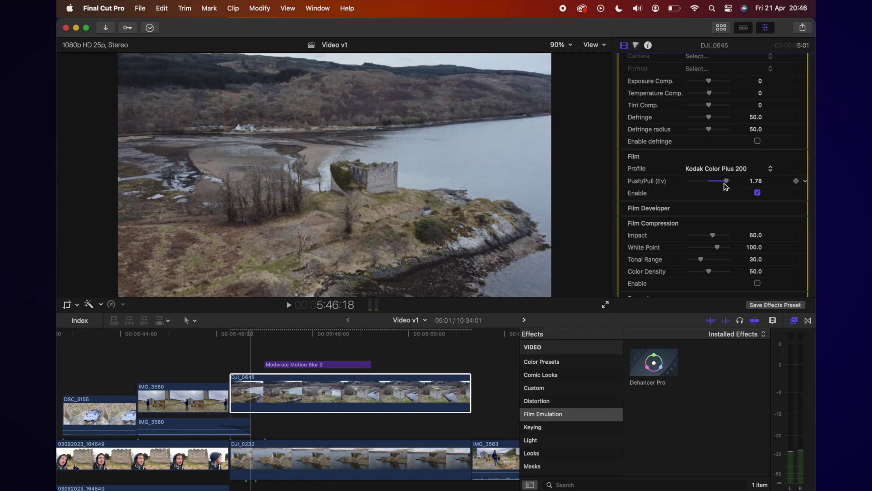
pyautogui.click(758, 193)
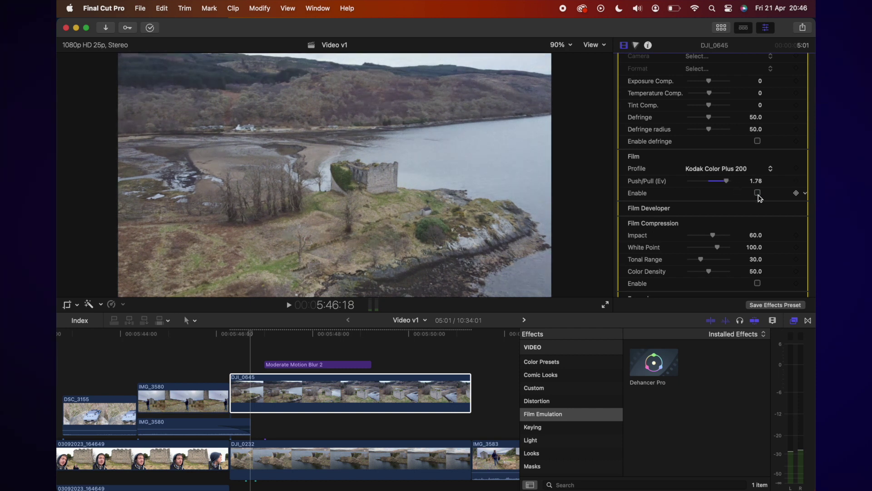
pyautogui.moveTo(726, 181)
pyautogui.mouseDown()
pyautogui.moveTo(695, 185)
pyautogui.moveTo(722, 185)
pyautogui.mouseUp()
pyautogui.click(758, 193)
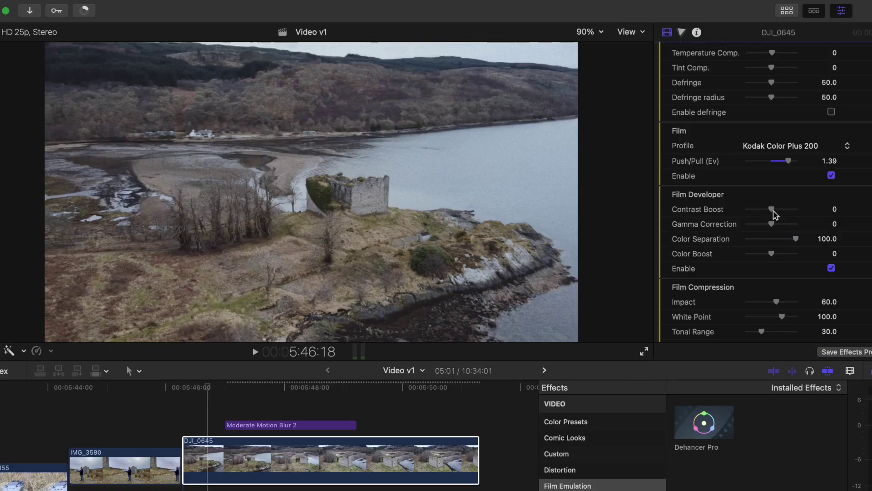
# - Set the Film Developer's Contrast Boost to 16, Gamma Correction to -22, Color Separation to 81 and Color Boost to 83
pyautogui.moveTo(775, 213); pyautogui.dragTo(739, 219)
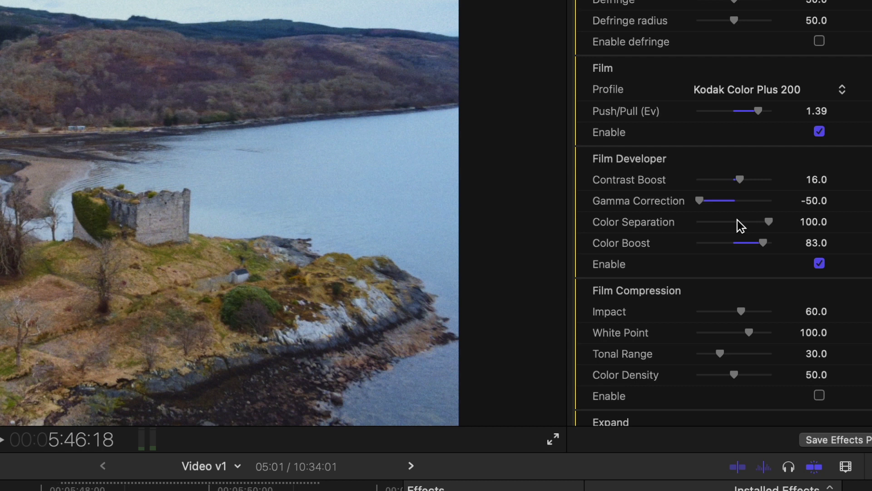
pyautogui.moveTo(763, 242); pyautogui.dragTo(792, 262)
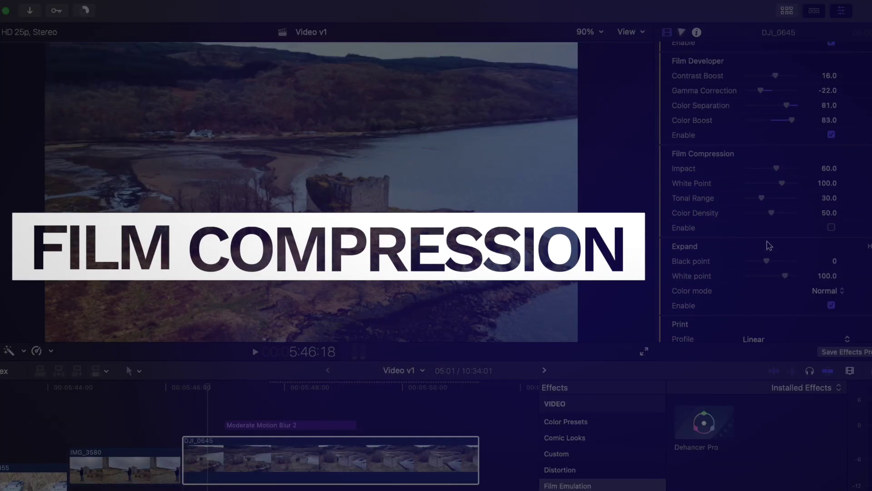
# - Show the video scopes and enable Film Compression with Impact 84, White Point 55, Tonal Range 0 and Color Density 87
pyautogui.scroll(-2, 768, 245)
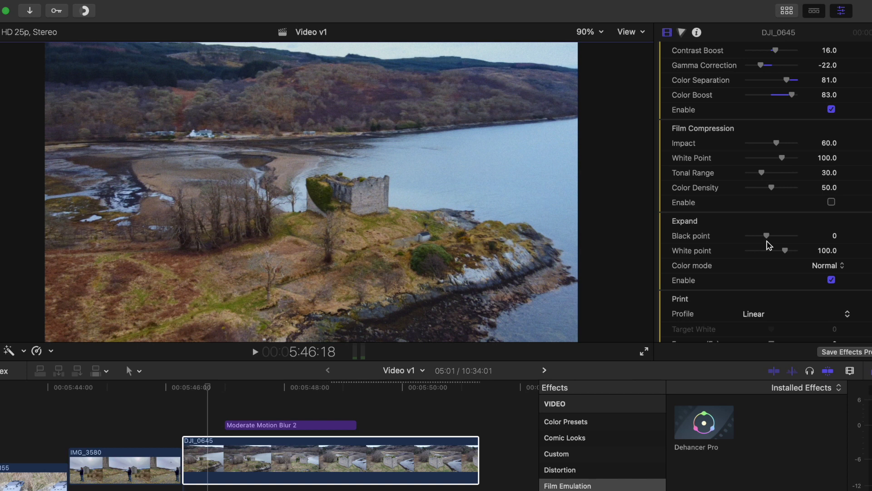
pyautogui.press('super+7')
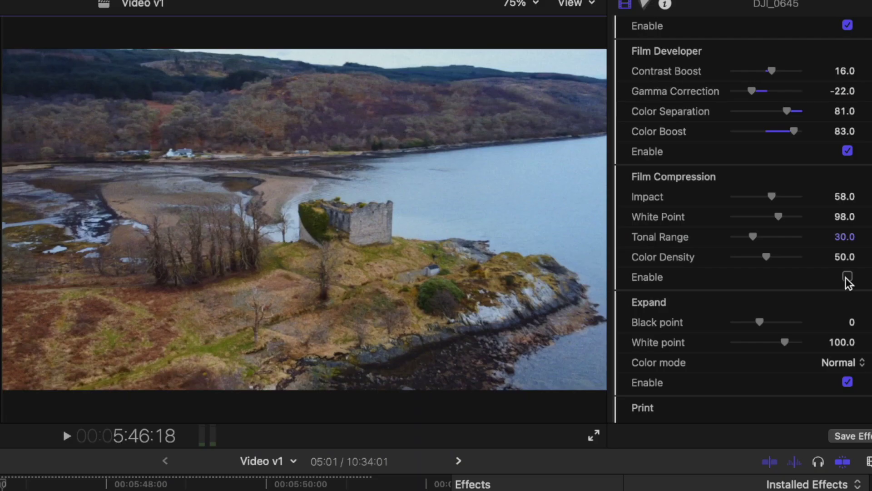
pyautogui.click(831, 202)
pyautogui.moveTo(756, 238); pyautogui.dragTo(732, 230)
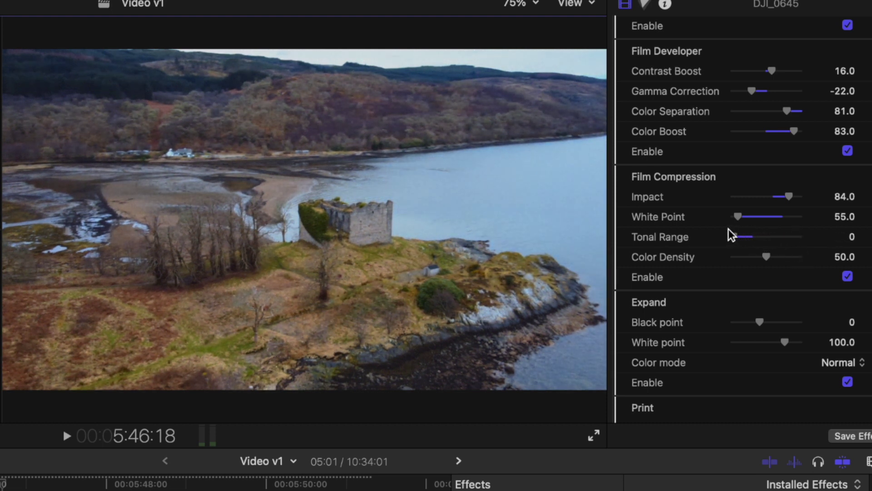
pyautogui.moveTo(770, 254); pyautogui.dragTo(792, 266)
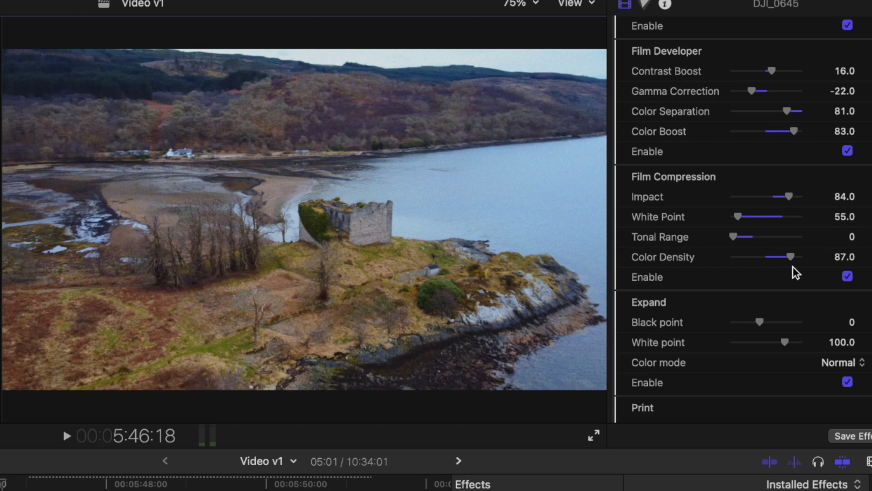
# - Set the Expand section's black point to 2 and white point to 93
pyautogui.scroll(-5, 793, 266)
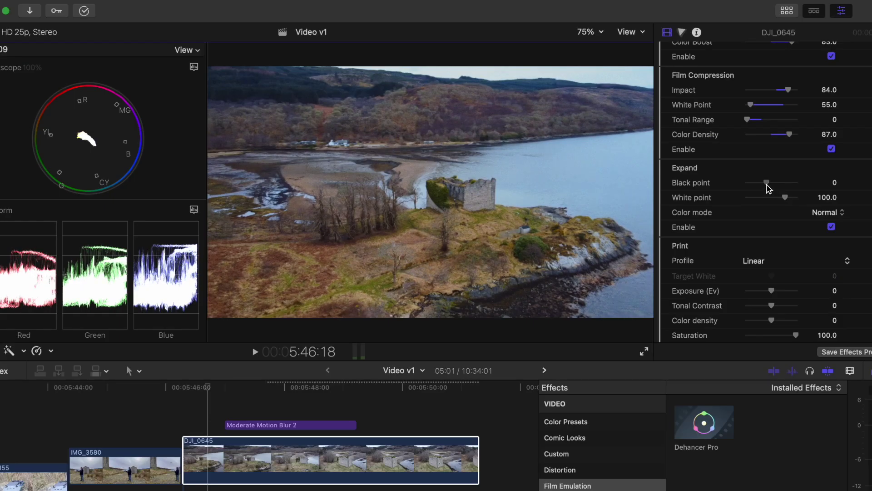
pyautogui.moveTo(767, 184); pyautogui.dragTo(780, 197)
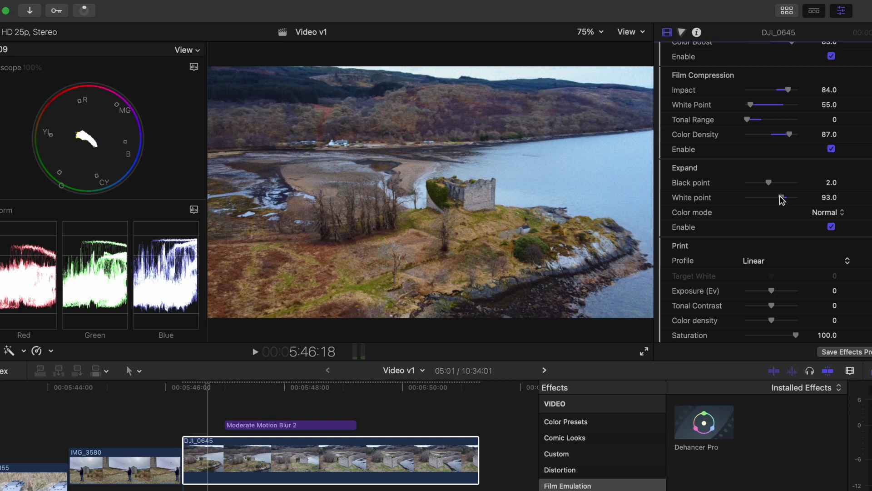
# - Set the Print Exposure to -1.13, Tonal Contrast to -13 and Color density to -73, testing Saturation at 0 and restoring it to 100
pyautogui.scroll(-5, 781, 201)
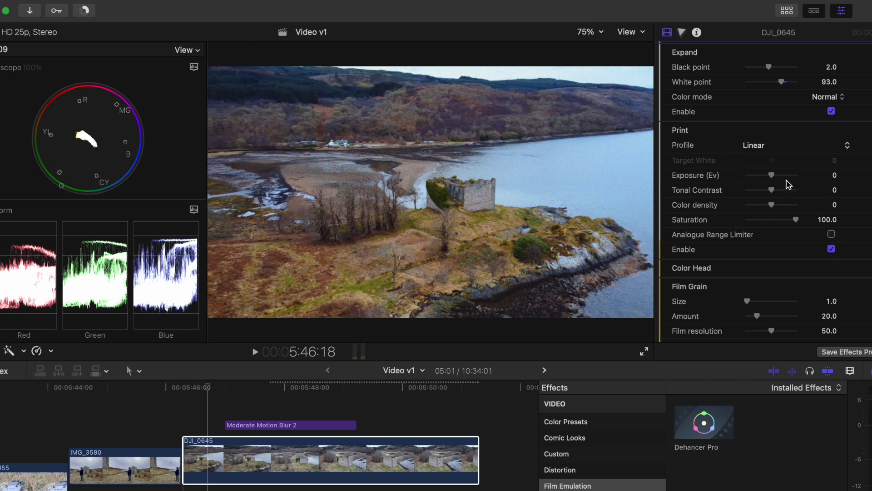
pyautogui.moveTo(772, 176); pyautogui.dragTo(754, 205)
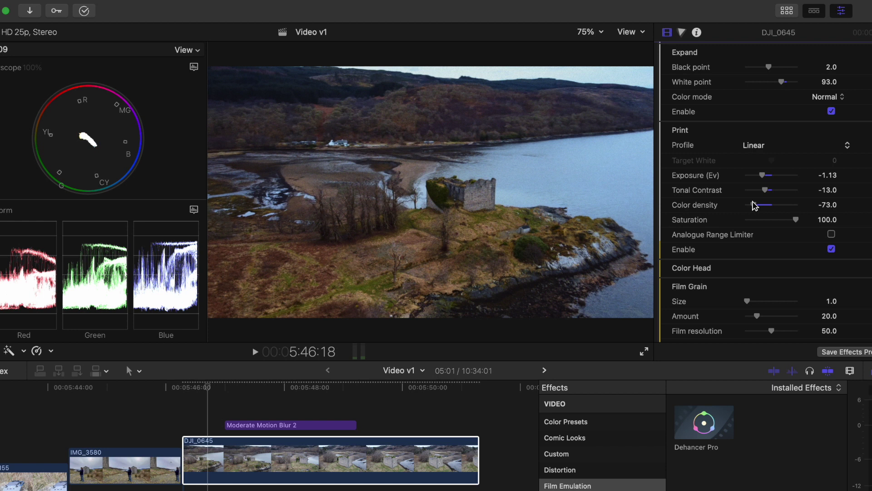
pyautogui.moveTo(796, 219); pyautogui.dragTo(738, 224)
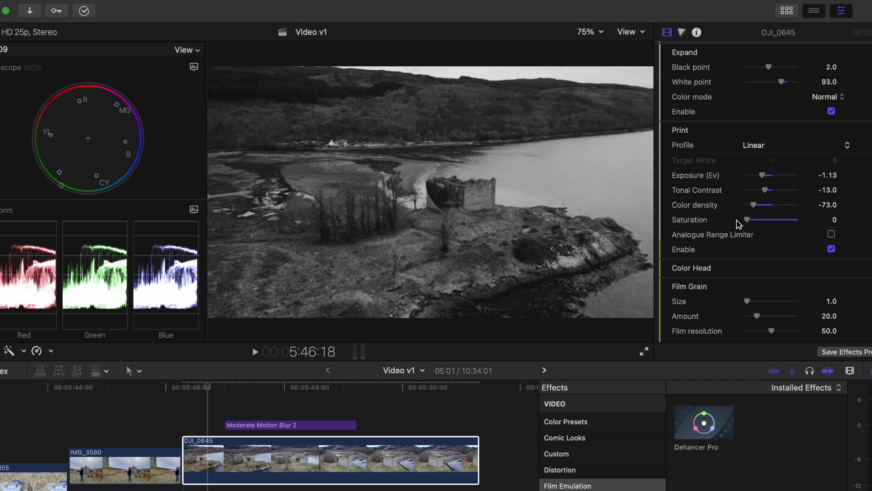
pyautogui.moveTo(741, 221); pyautogui.dragTo(803, 226)
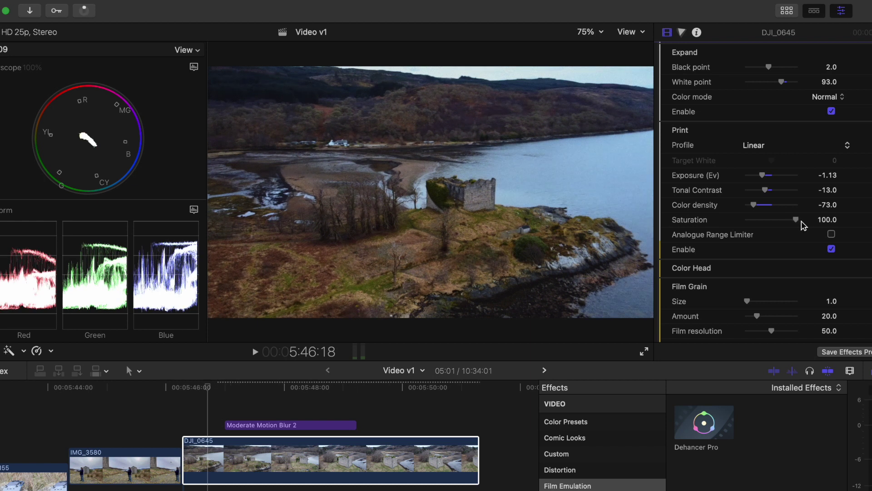
# - Reveal the Color Head settings, set Yellow - Blue, Magenta - Green and Cyan - Red to -2, and enable the section
pyautogui.scroll(-4, 803, 225)
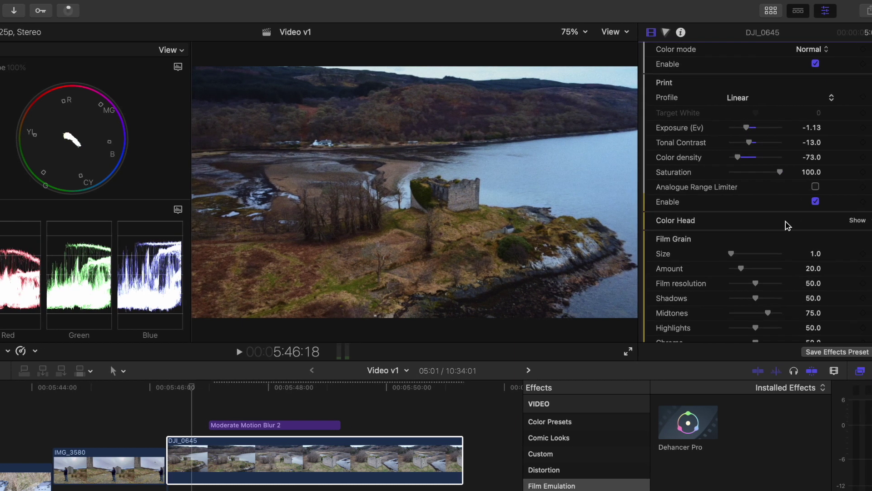
pyautogui.click(848, 209)
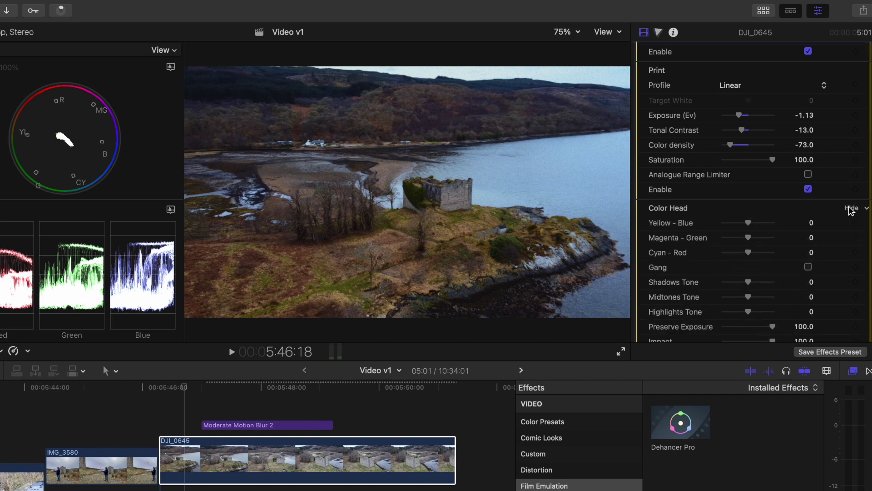
pyautogui.scroll(-2, 851, 210)
pyautogui.scroll(-2, 851, 210)
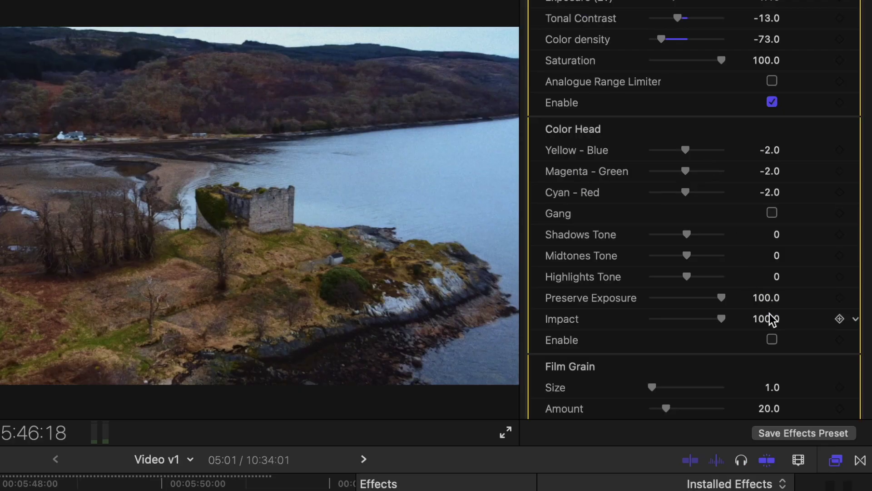
pyautogui.click(772, 341)
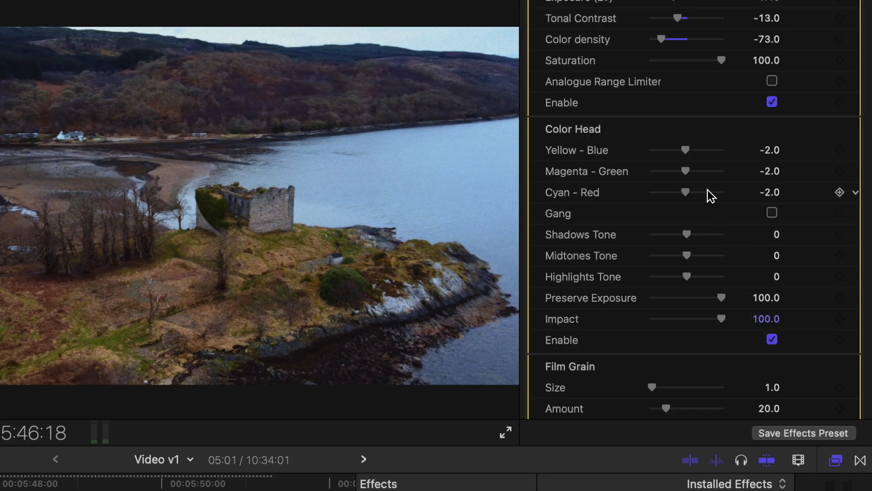
# - Set the Color Head's Yellow - Blue to 13, Cyan - Red to -18, Midtones Tone to 60 and Preserve Exposure to 45
pyautogui.moveTo(687, 157); pyautogui.dragTo(696, 155)
pyautogui.moveTo(689, 187); pyautogui.dragTo(676, 188)
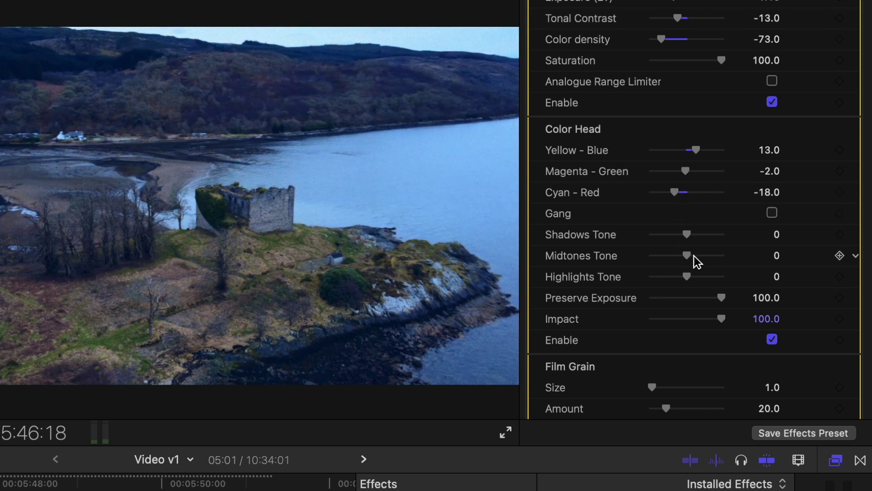
pyautogui.moveTo(686, 257); pyautogui.dragTo(707, 256)
pyautogui.moveTo(720, 294); pyautogui.dragTo(681, 291)
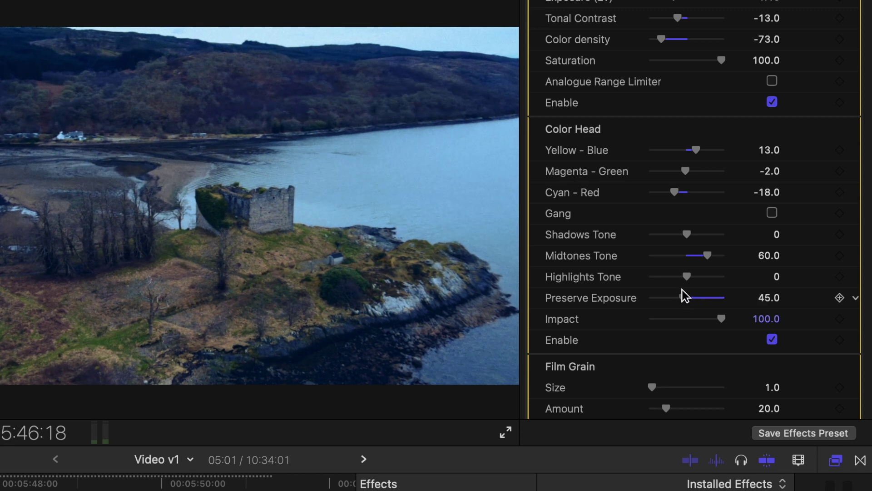
# - Gang the three Color Head color controls and set them together to 5, after trying -17
pyautogui.click(772, 212)
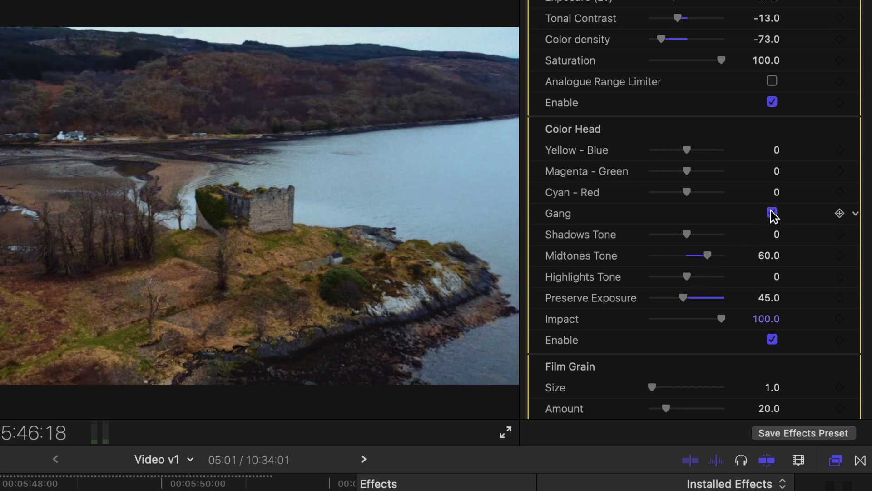
pyautogui.moveTo(687, 191)
pyautogui.mouseDown()
pyautogui.moveTo(700, 195)
pyautogui.moveTo(669, 198)
pyautogui.moveTo(675, 193)
pyautogui.mouseUp()
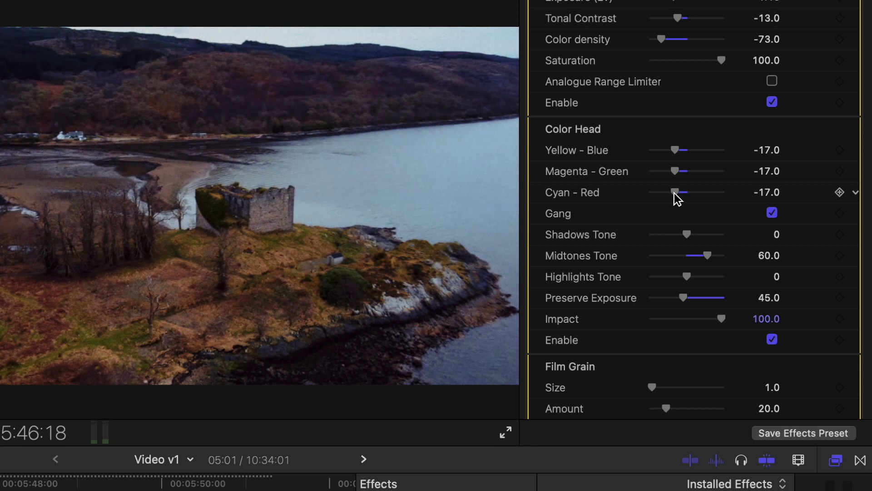
pyautogui.moveTo(682, 193); pyautogui.dragTo(693, 194)
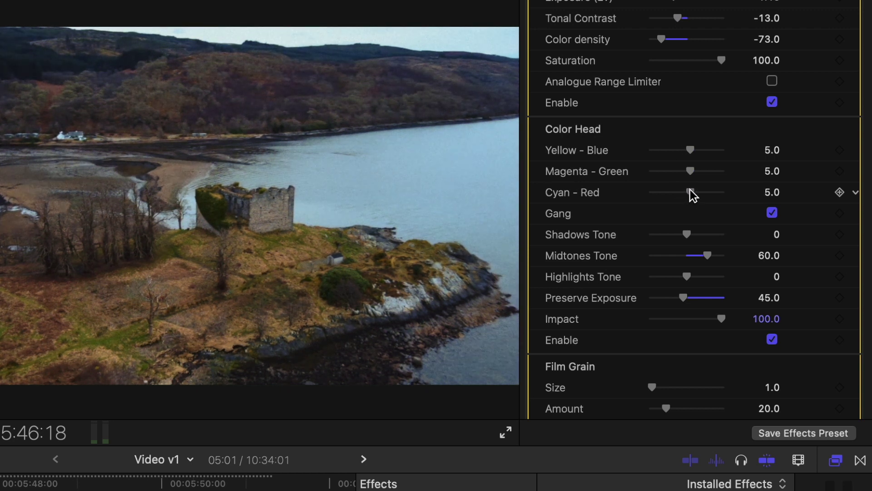
# - Try the Film Grain at Size 12, Amount 100 and Film resolution 0
pyautogui.scroll(-10, 692, 195)
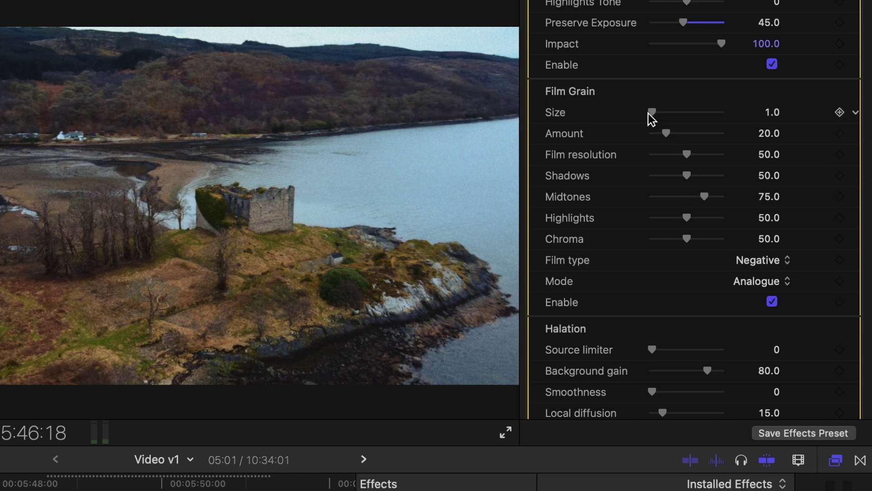
pyautogui.moveTo(657, 114); pyautogui.dragTo(731, 123)
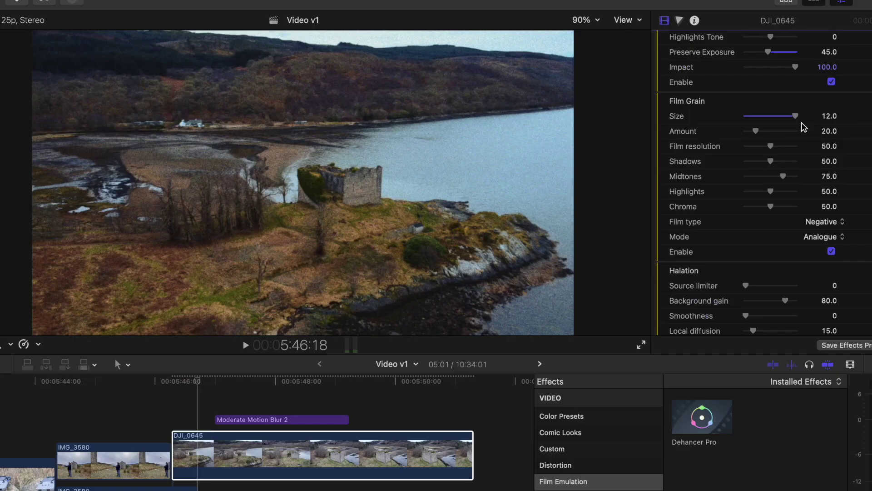
pyautogui.moveTo(762, 132); pyautogui.dragTo(796, 142)
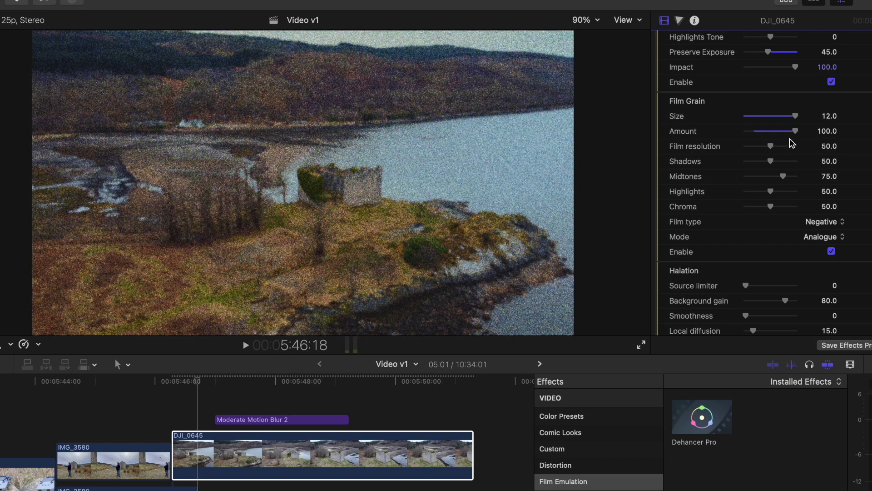
pyautogui.moveTo(770, 146); pyautogui.dragTo(732, 148)
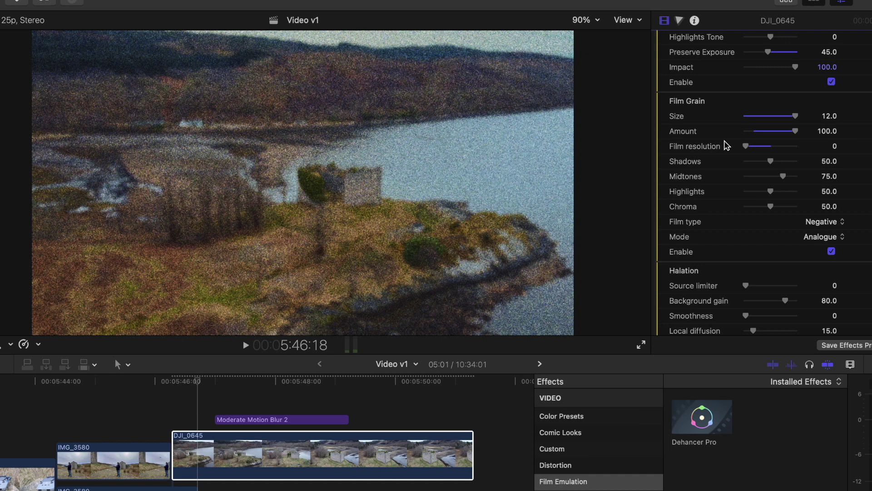
# - Set the Film Grain Amount to 52, Size to 3, Film resolution to 20, Highlights to 19 and Chroma to 74
pyautogui.click(771, 132)
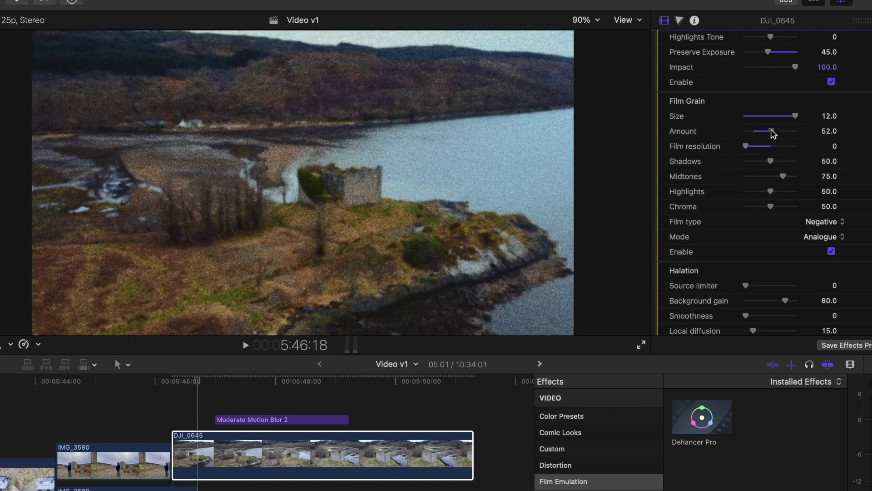
pyautogui.moveTo(771, 117); pyautogui.dragTo(754, 116)
pyautogui.click(755, 146)
# - Check the grain Mode options while keeping Analogue, and try the Positive film type before restoring Negative
pyautogui.click(823, 237)
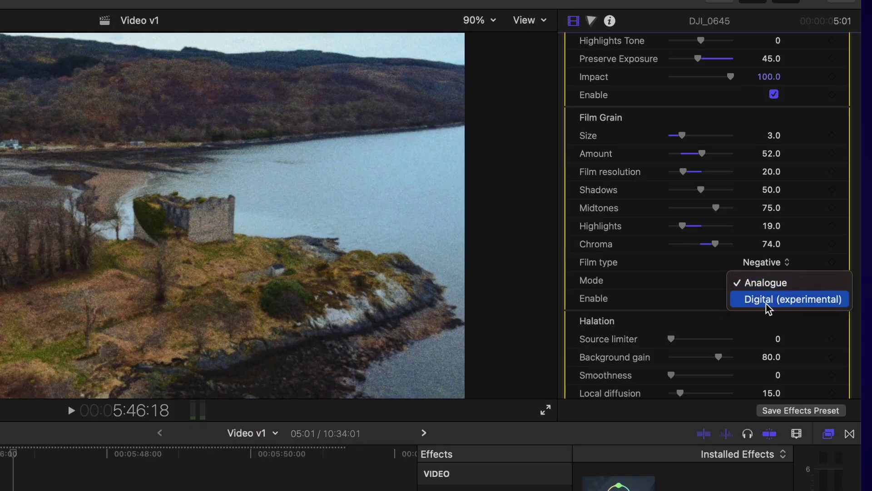
pyautogui.click(727, 281)
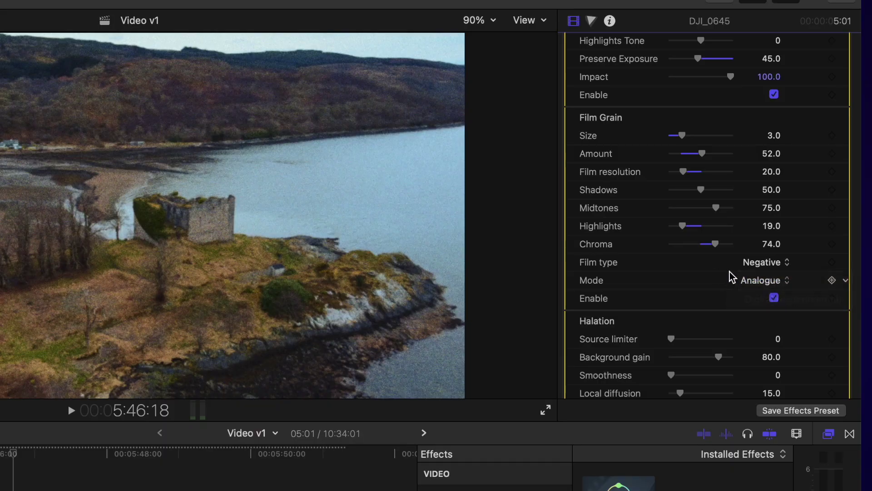
pyautogui.click(761, 264)
pyautogui.click(785, 282)
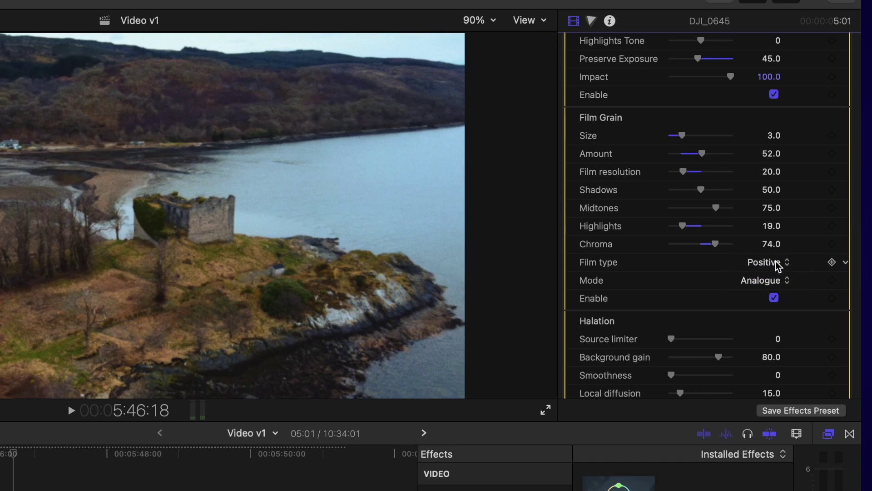
pyautogui.click(778, 266)
pyautogui.click(770, 248)
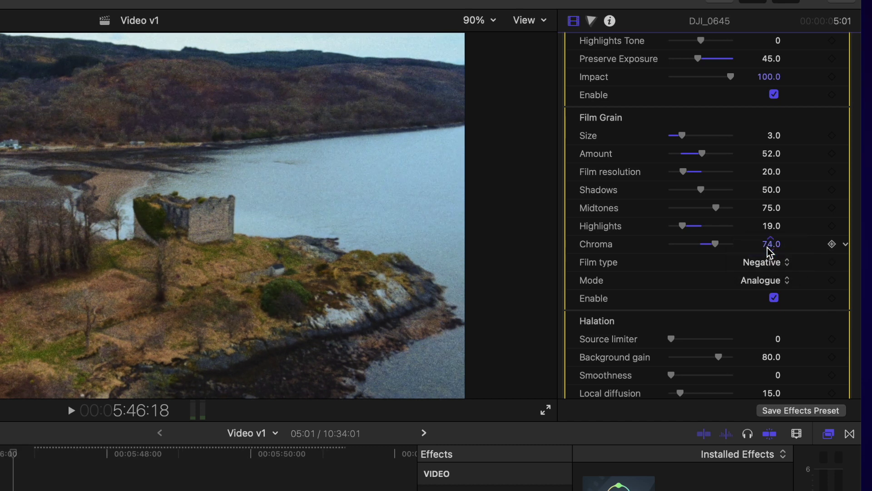
# - Enable Halation with Smoothness 13, Local diffusion 34, Blue Comp. 48 and Impact 100, and preview its effect briefly in Mask mode
pyautogui.scroll(-10, 769, 252)
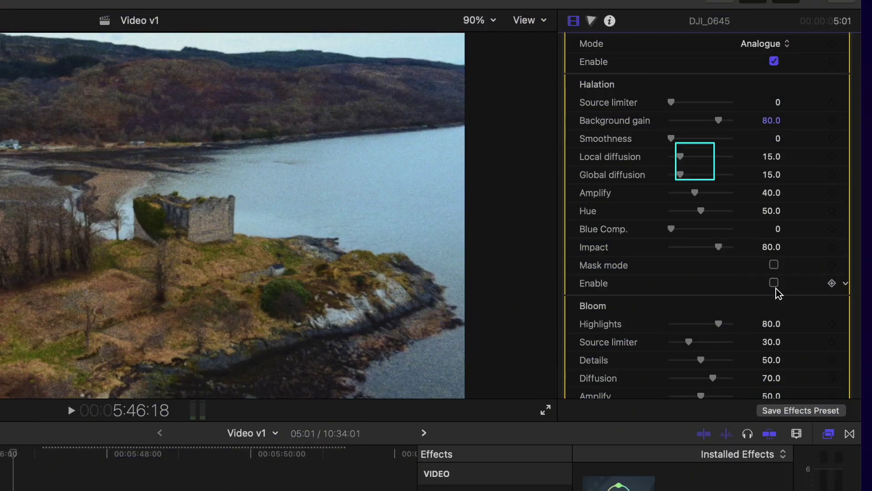
pyautogui.click(775, 284)
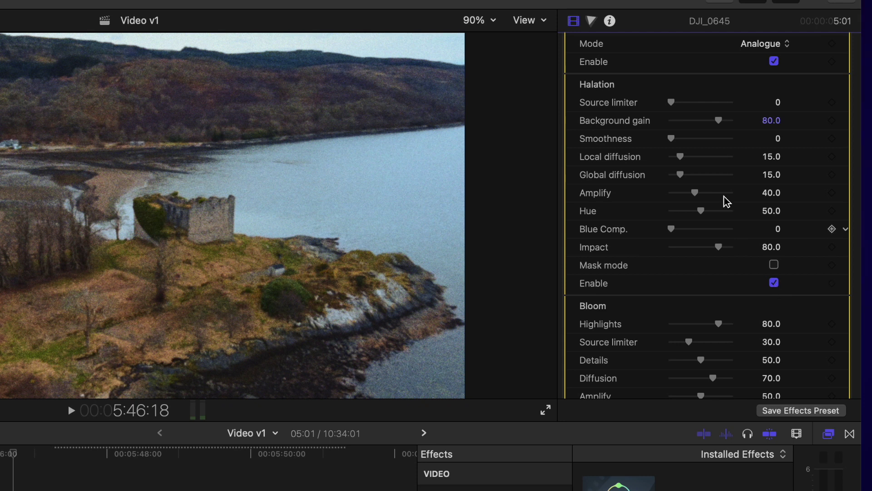
pyautogui.moveTo(676, 140); pyautogui.dragTo(694, 165)
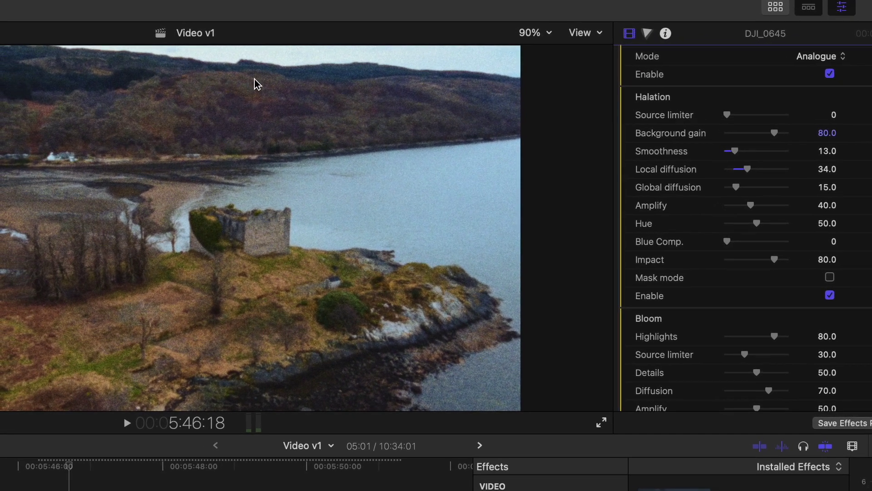
pyautogui.moveTo(729, 241); pyautogui.dragTo(758, 246)
pyautogui.moveTo(773, 260); pyautogui.dragTo(827, 264)
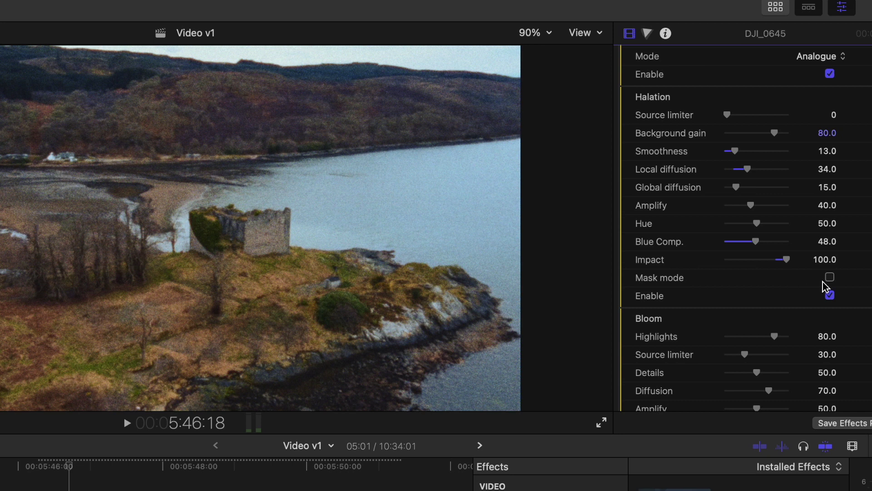
pyautogui.click(830, 278)
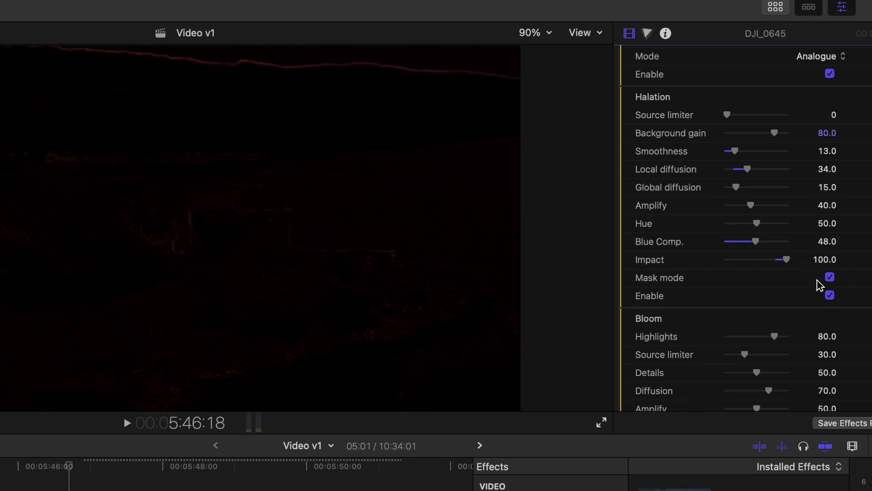
pyautogui.click(830, 277)
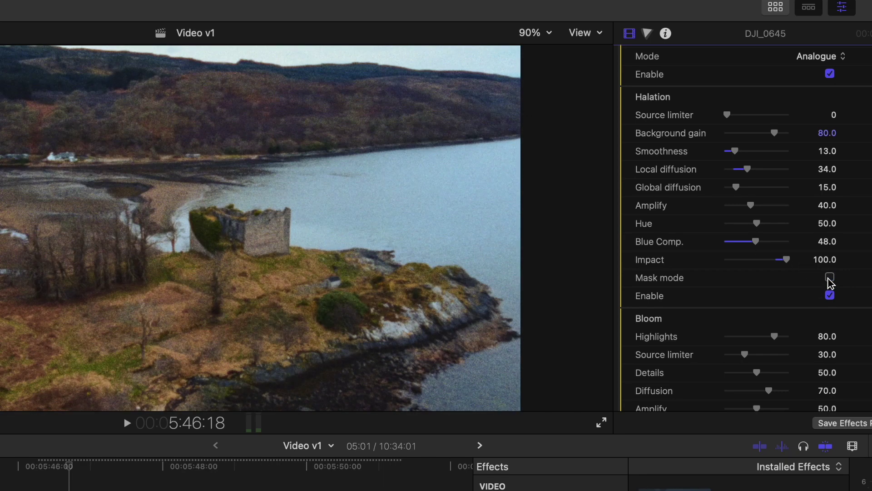
# - Enable Bloom with Highlights 58, Details 24, Diffusion 89 and Amplify 79, and preview its effect briefly in Mask mode
pyautogui.scroll(-5, 830, 282)
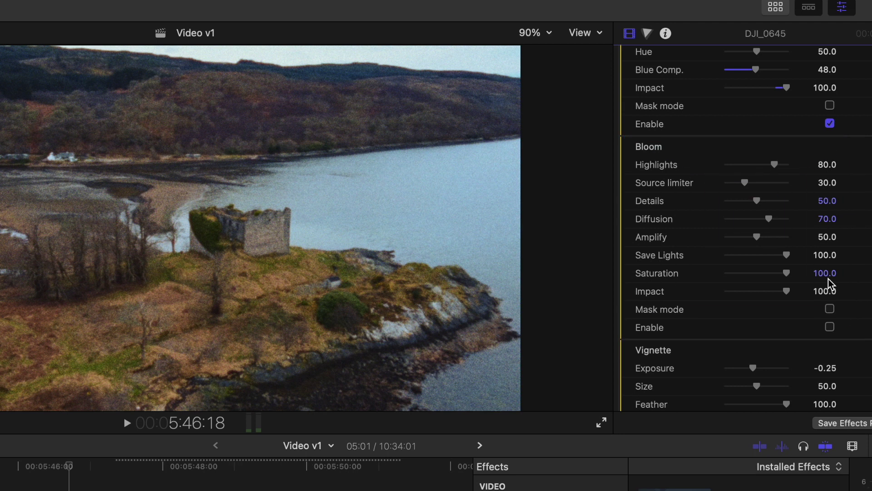
pyautogui.click(829, 327)
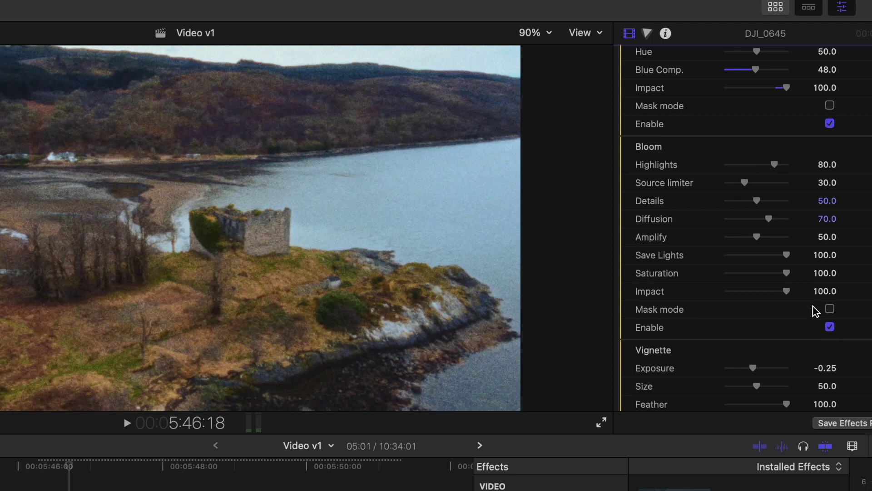
pyautogui.moveTo(754, 203); pyautogui.dragTo(775, 245)
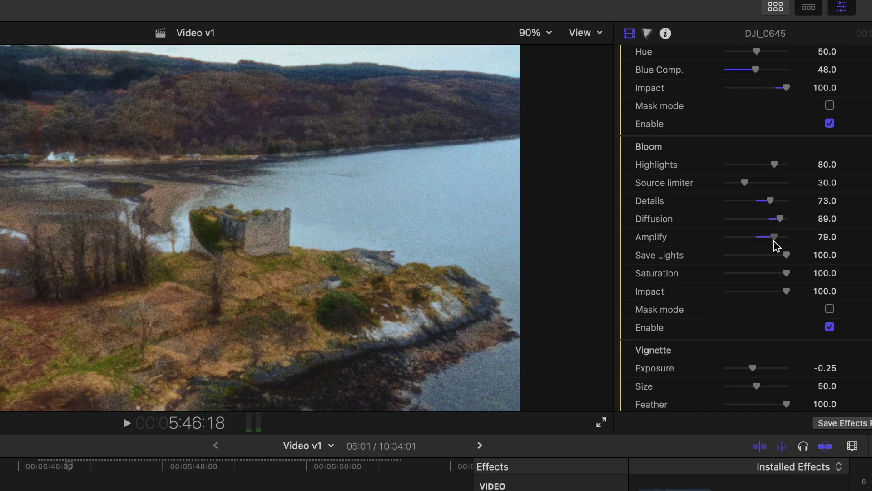
pyautogui.moveTo(775, 165); pyautogui.dragTo(746, 168)
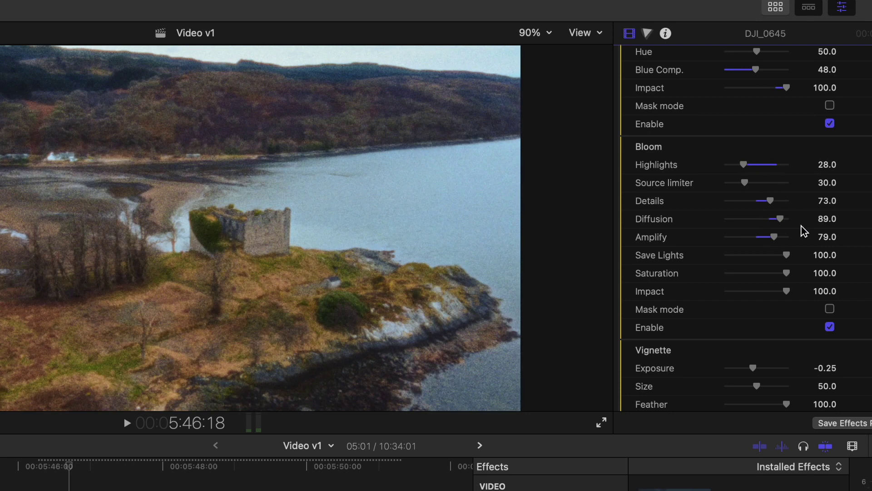
pyautogui.click(830, 309)
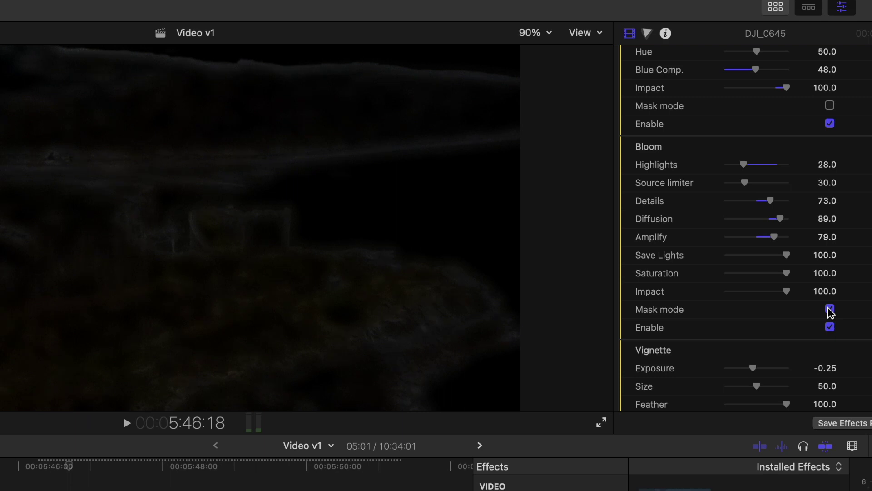
pyautogui.click(830, 309)
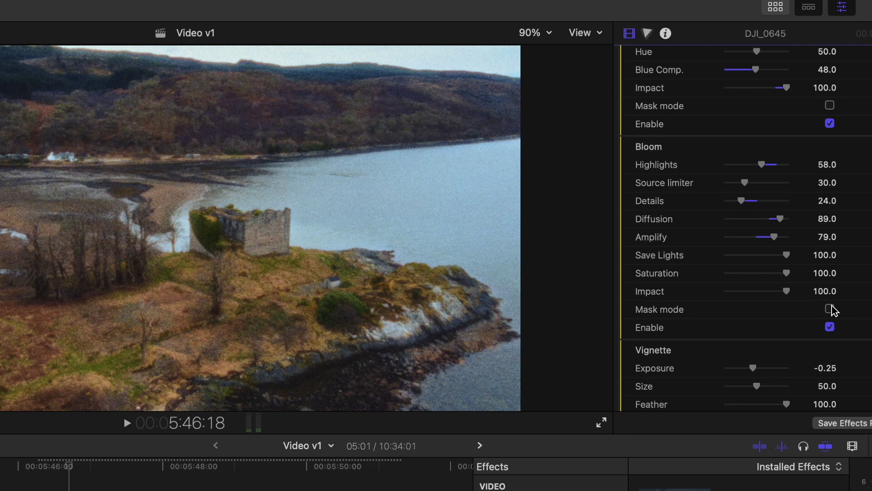
# - Enable the Vignette and set its Exposure to -0.43 and Size to 85
pyautogui.scroll(-10, 833, 310)
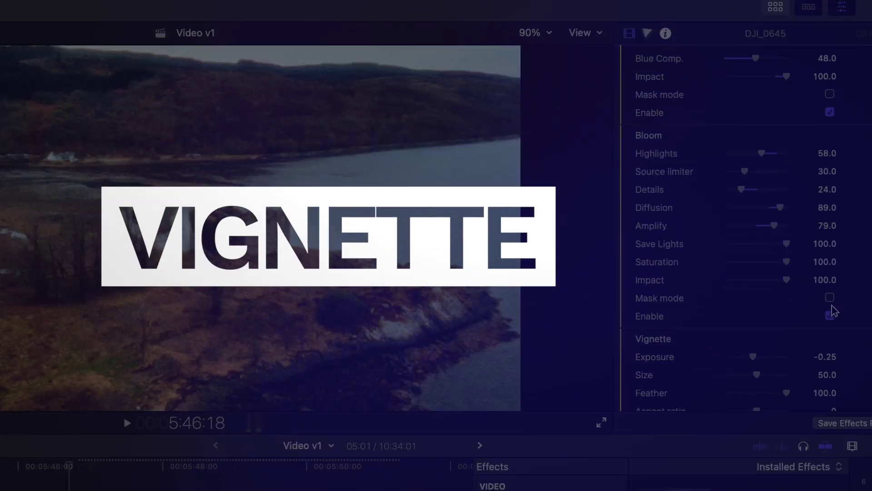
pyautogui.click(829, 240)
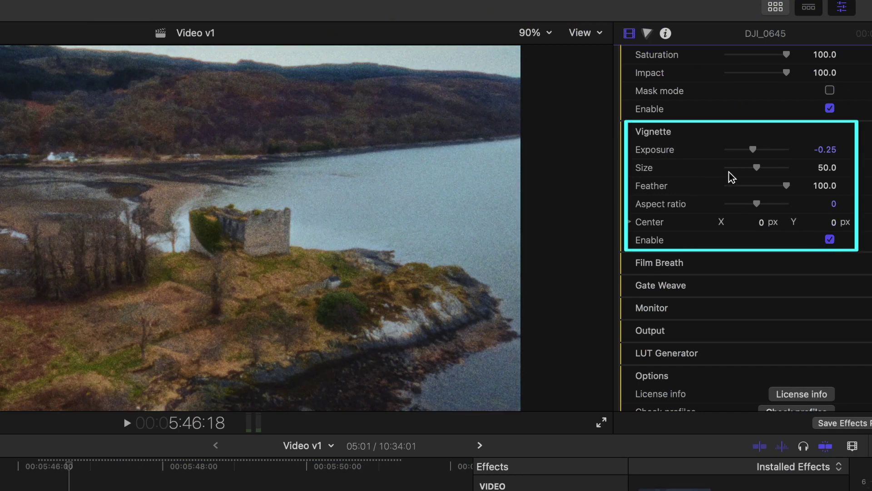
pyautogui.moveTo(753, 150); pyautogui.dragTo(781, 177)
# - Keep the viewer quality at Better Performance, and enable Film Breath with Period 6 and Exposure 12
pyautogui.scroll(-3, 781, 176)
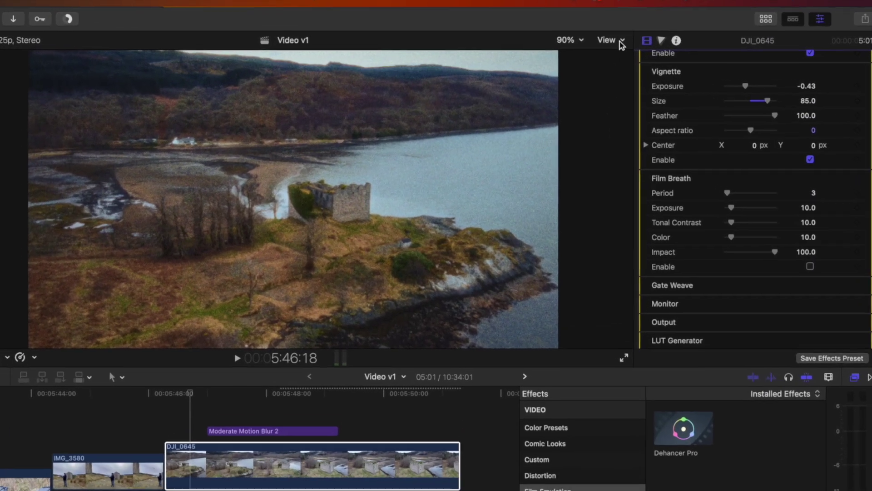
pyautogui.click(621, 42)
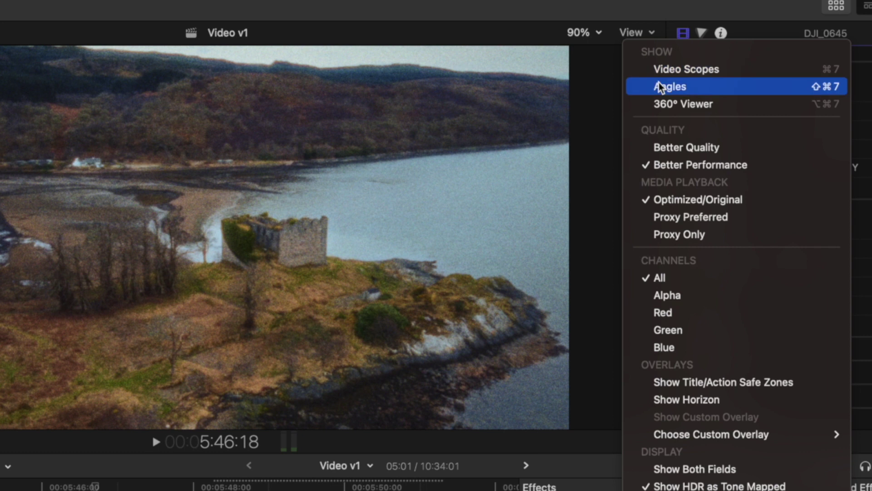
pyautogui.click(734, 165)
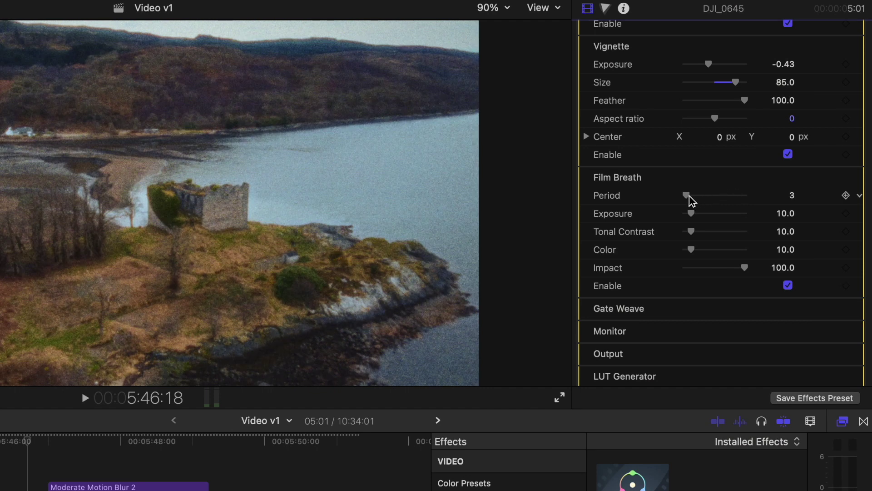
pyautogui.moveTo(687, 196); pyautogui.dragTo(691, 214)
# - Reveal and enable Gate Weave with Auto Zoom on, Period 6 and Translation X 16
pyautogui.scroll(-5, 717, 276)
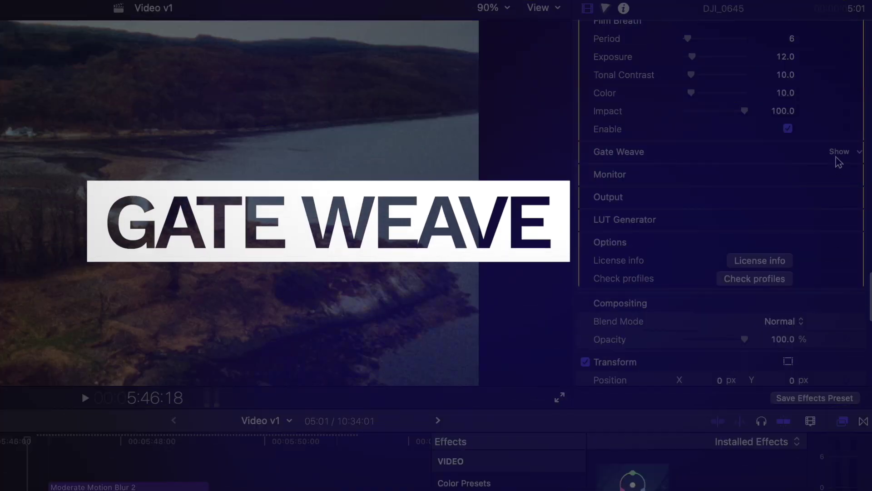
pyautogui.click(838, 153)
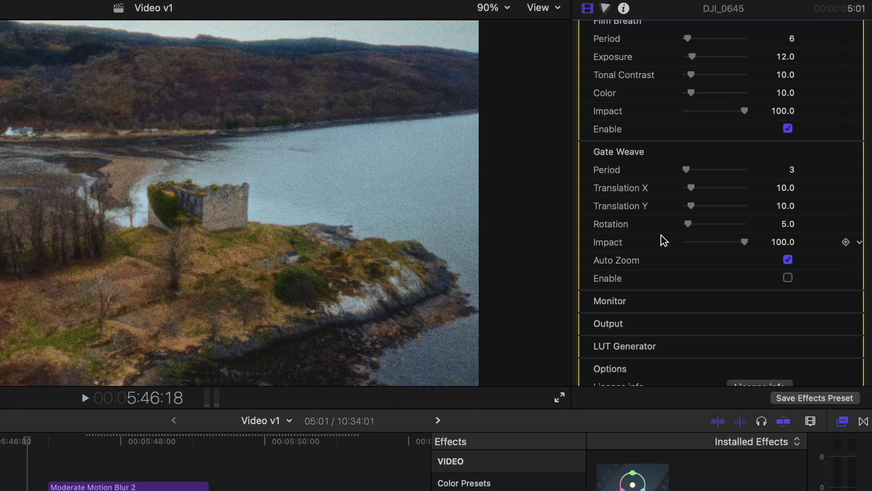
pyautogui.click(787, 279)
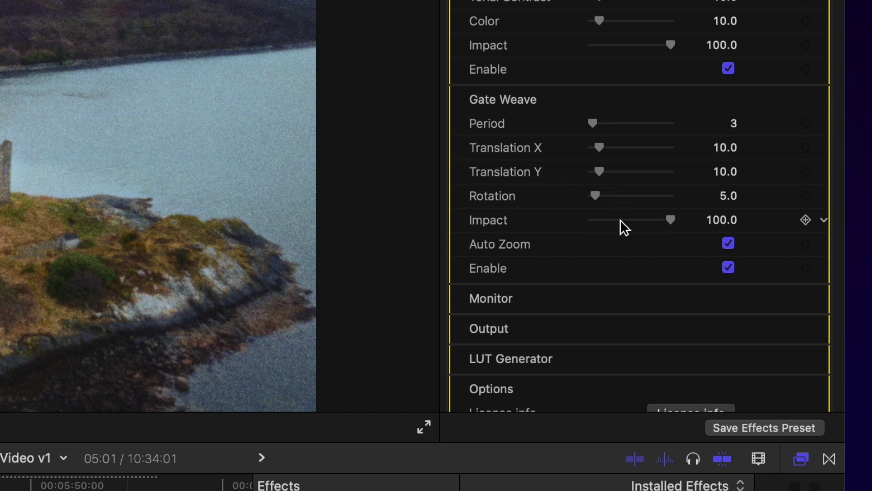
pyautogui.click(728, 244)
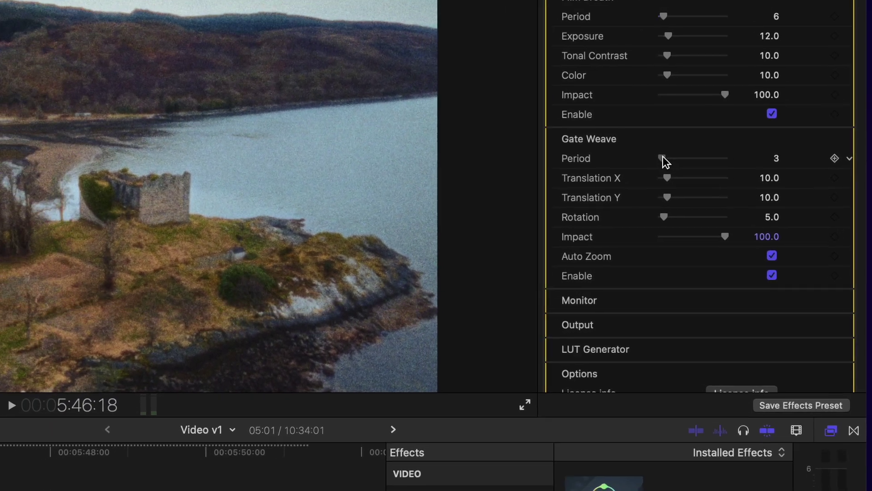
pyautogui.moveTo(607, 131); pyautogui.dragTo(611, 133)
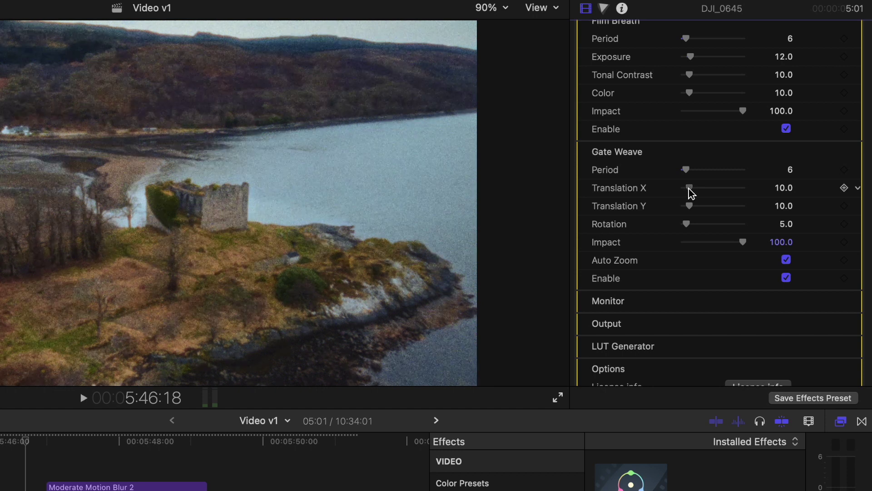
pyautogui.moveTo(691, 193); pyautogui.dragTo(694, 193)
# - Reveal the Output settings and try a Total impact of 48 before restoring it to 100
pyautogui.scroll(-5, 787, 279)
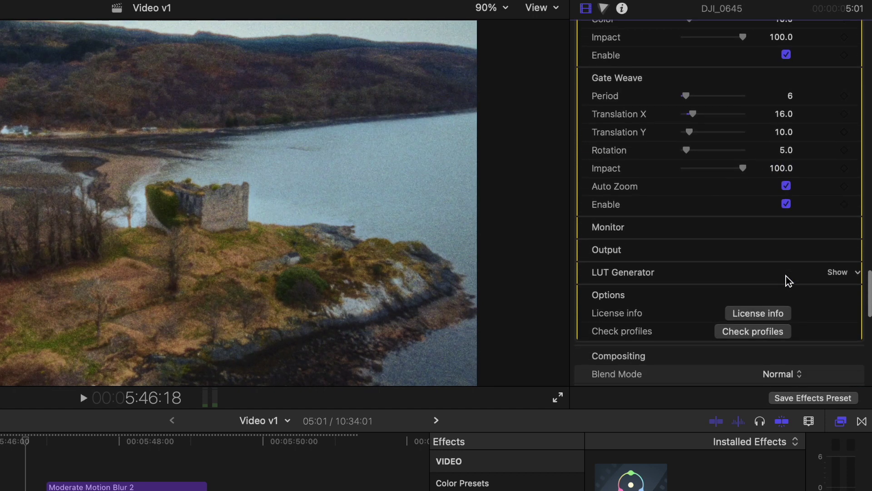
pyautogui.moveTo(822, 199)
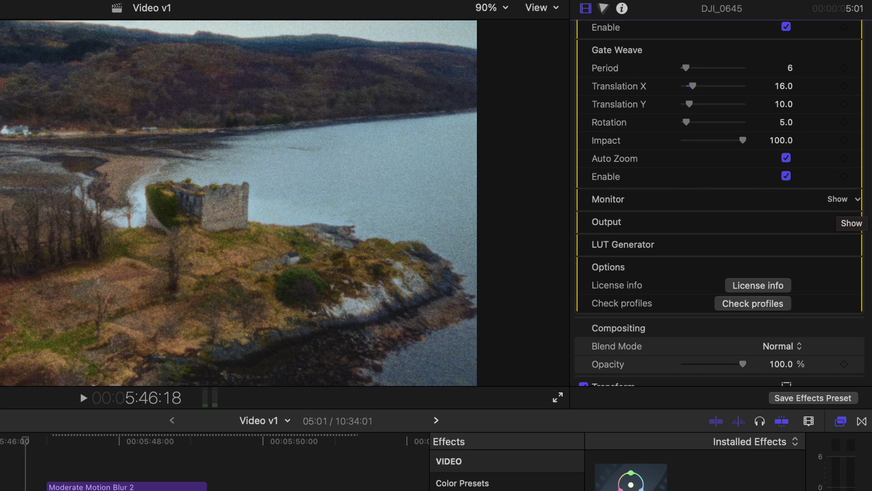
pyautogui.click(841, 222)
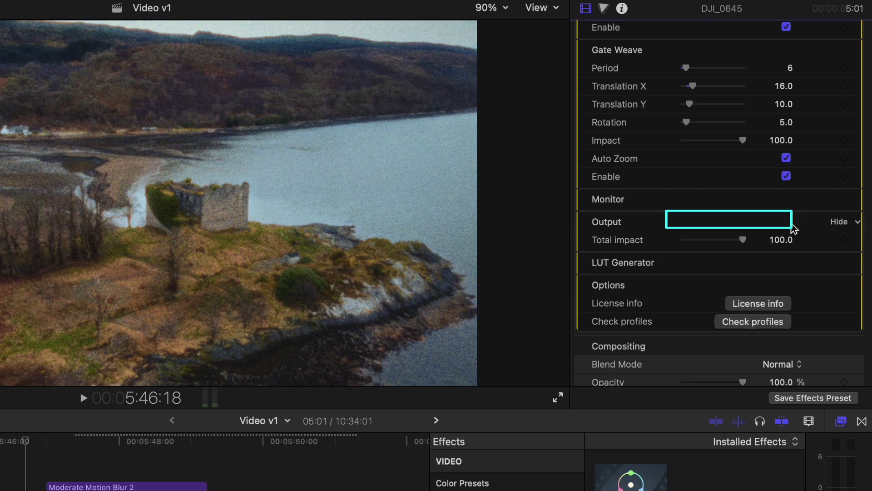
pyautogui.moveTo(742, 240); pyautogui.dragTo(711, 248)
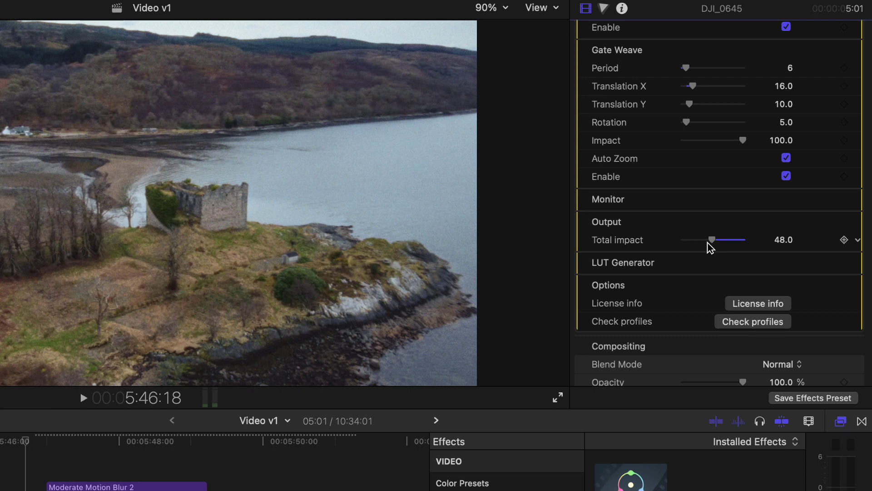
pyautogui.moveTo(710, 246); pyautogui.dragTo(776, 242)
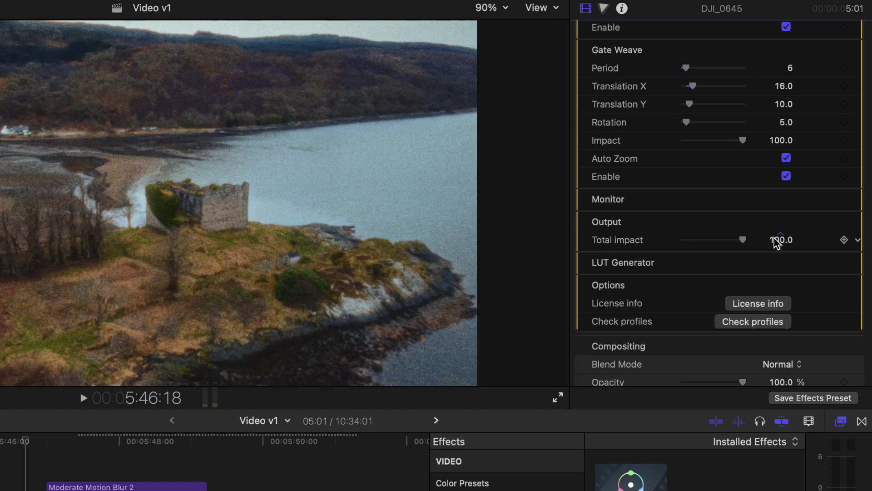